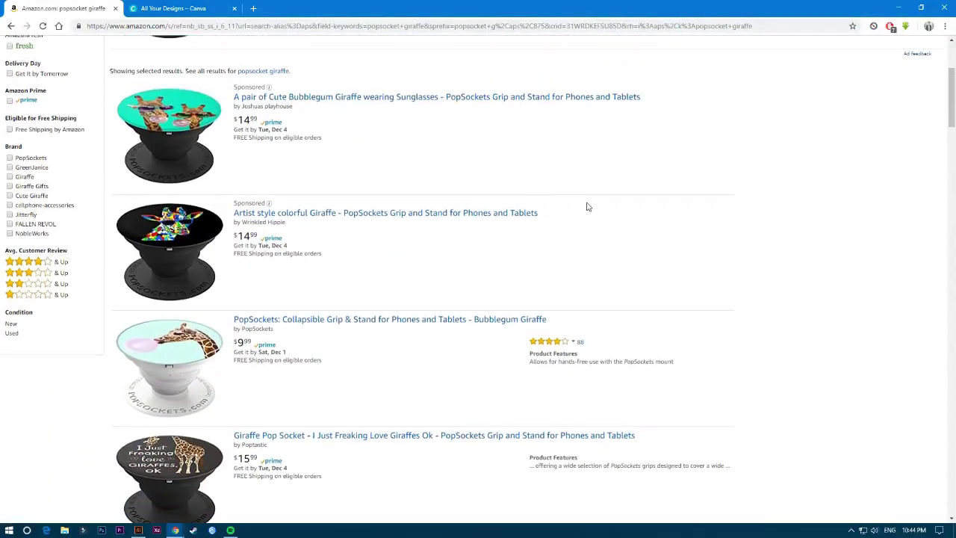
Step: Switch from the Amazon giraffe PopSocket results to the Canva design start page
{"action": "left_click", "coordinate": [173, 8]}
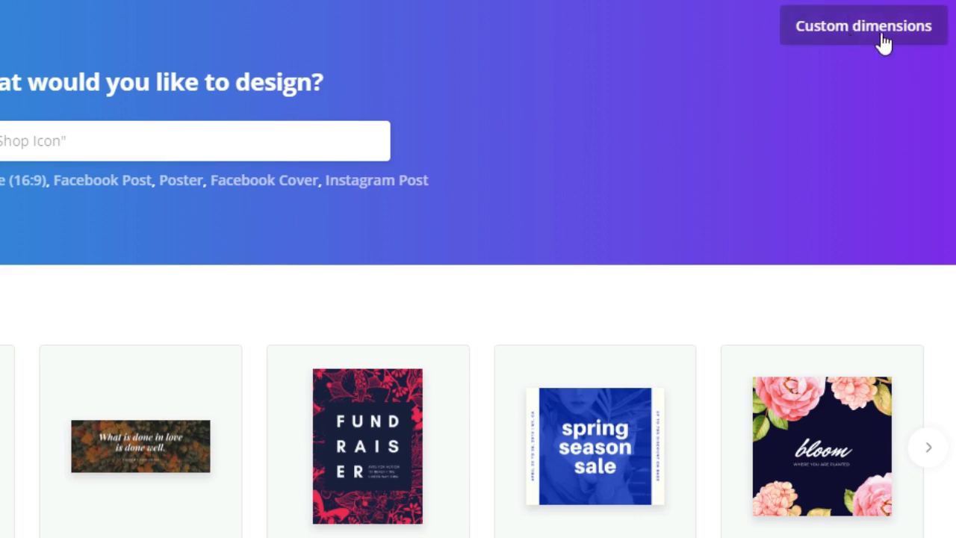
Step: Create a custom-size design of width 485 and height 485, keeping px as the unit
{"action": "left_click", "coordinate": [856, 34]}
{"action": "left_click", "coordinate": [630, 88]}
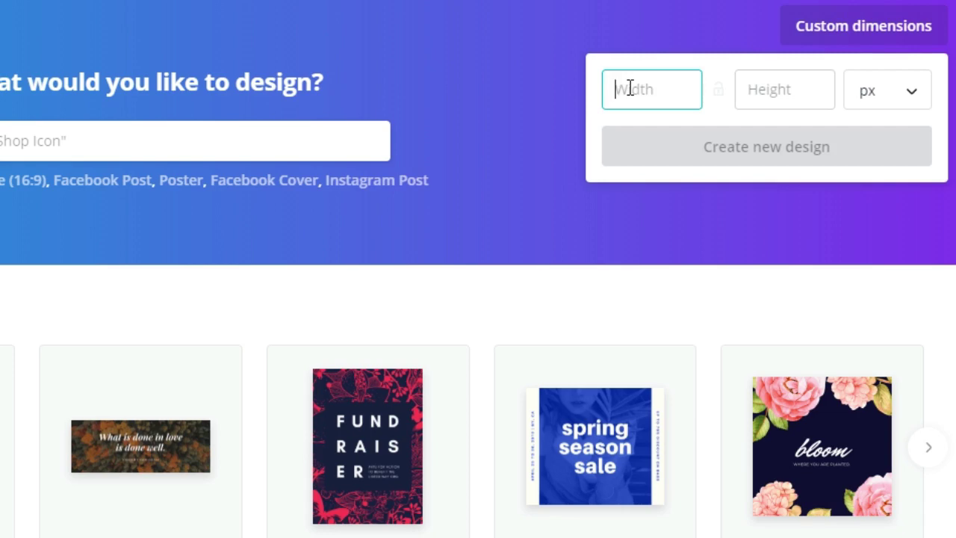
{"action": "type", "text": "485"}
{"action": "left_click", "coordinate": [760, 105]}
{"action": "type", "text": "485"}
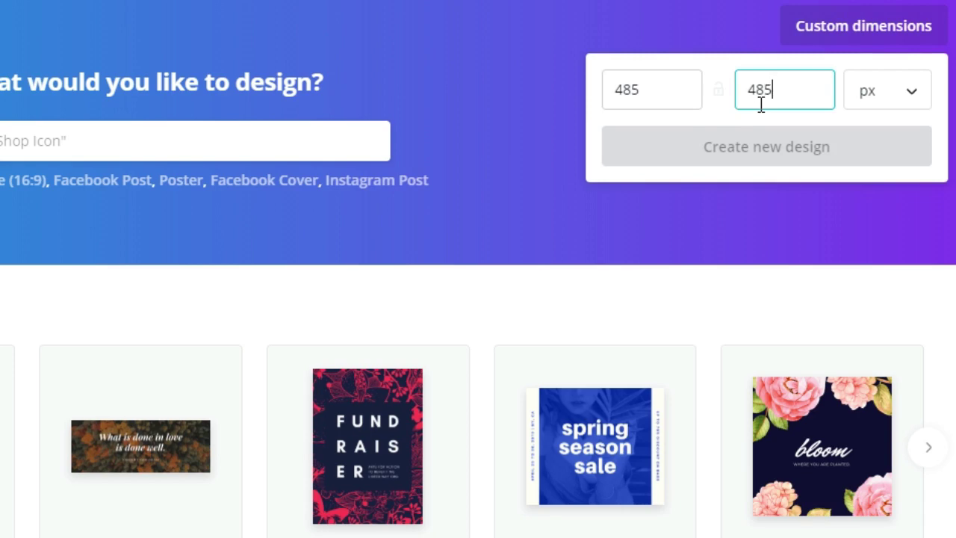
{"action": "left_click", "coordinate": [896, 95]}
{"action": "left_click", "coordinate": [892, 95]}
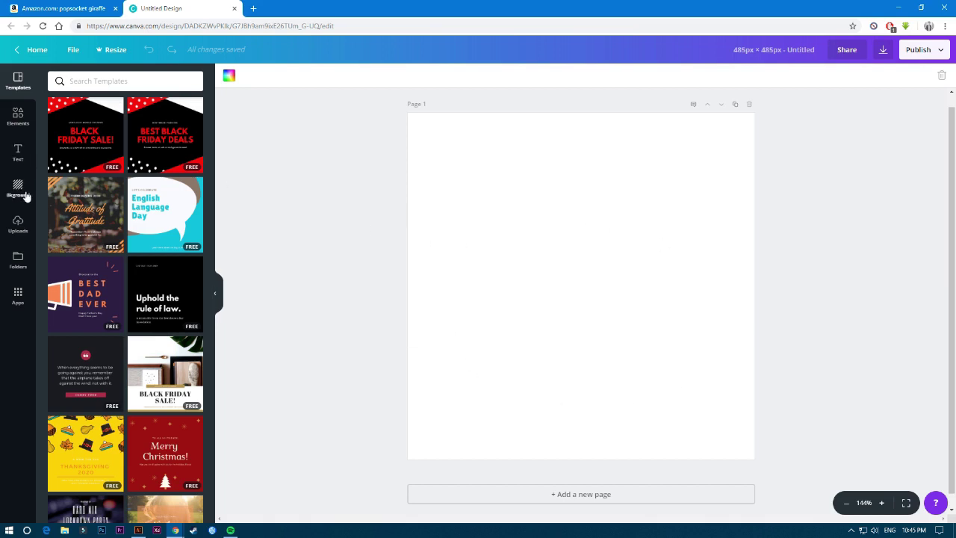
Step: Add a circle from the Elements shapes and enlarge it to fill the 485 × 485 page
{"action": "left_click", "coordinate": [11, 114]}
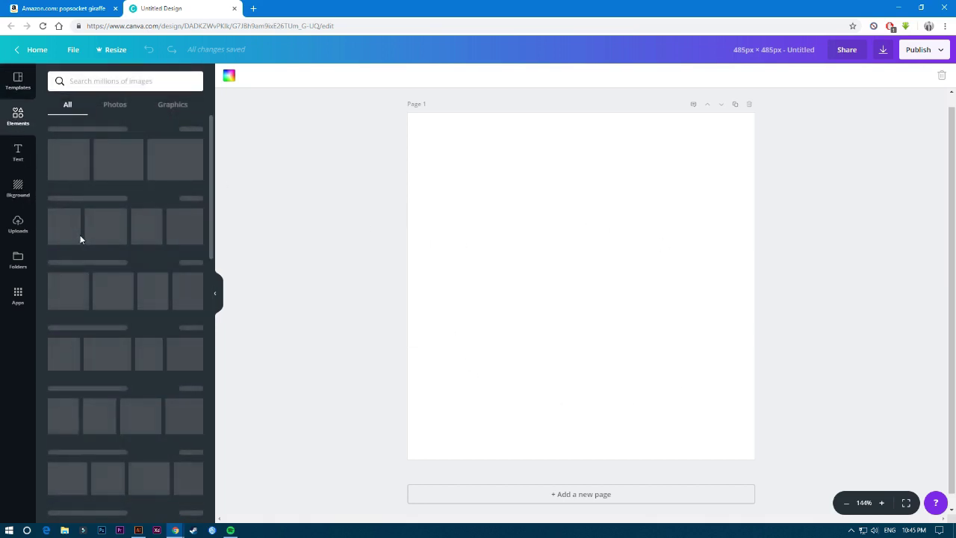
{"action": "left_click", "coordinate": [58, 260]}
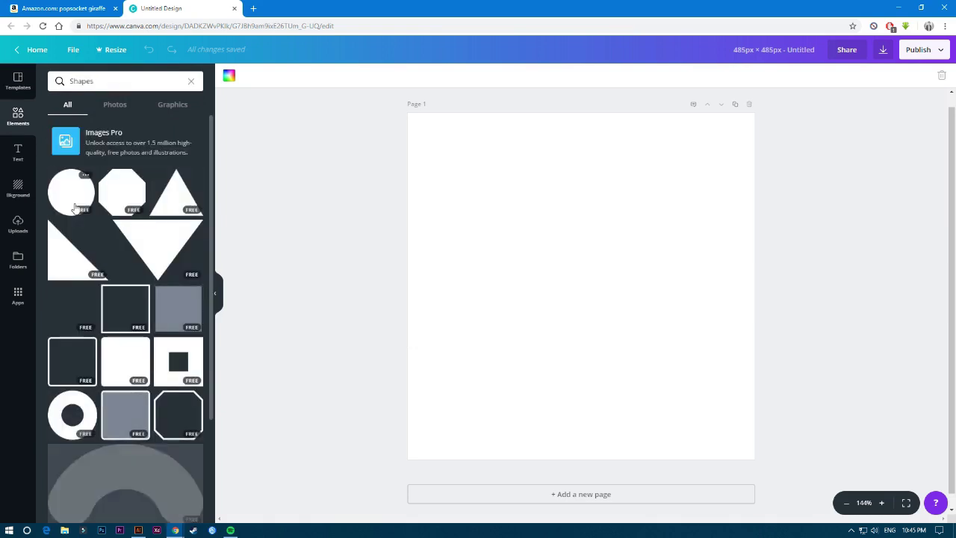
{"action": "left_click", "coordinate": [66, 203]}
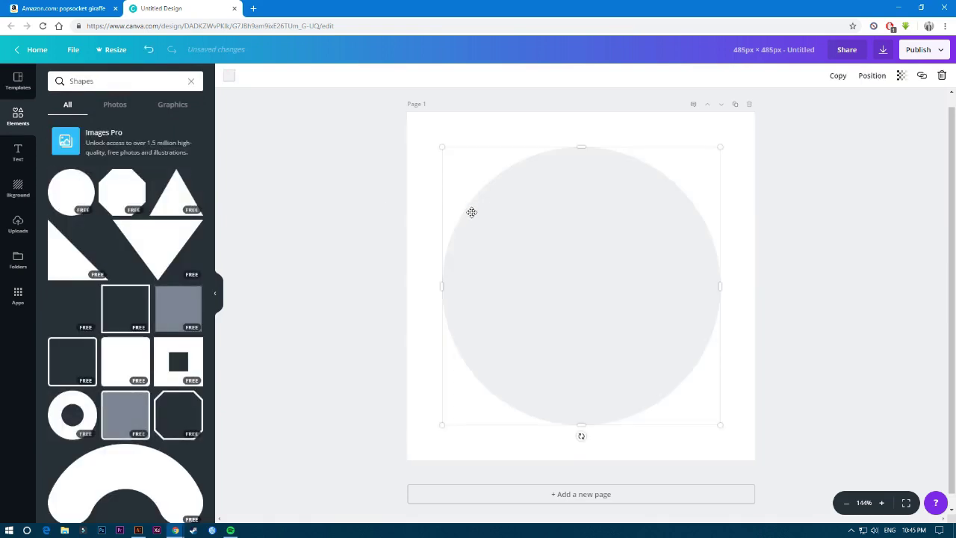
{"action": "left_click_drag", "start_coordinate": [720, 425], "coordinate": [751, 463]}
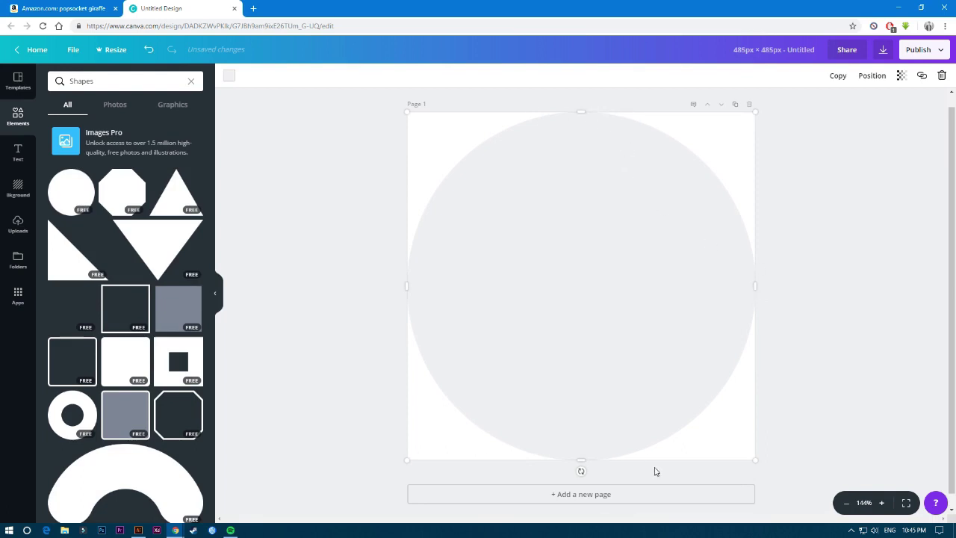
{"action": "left_click", "coordinate": [18, 80]}
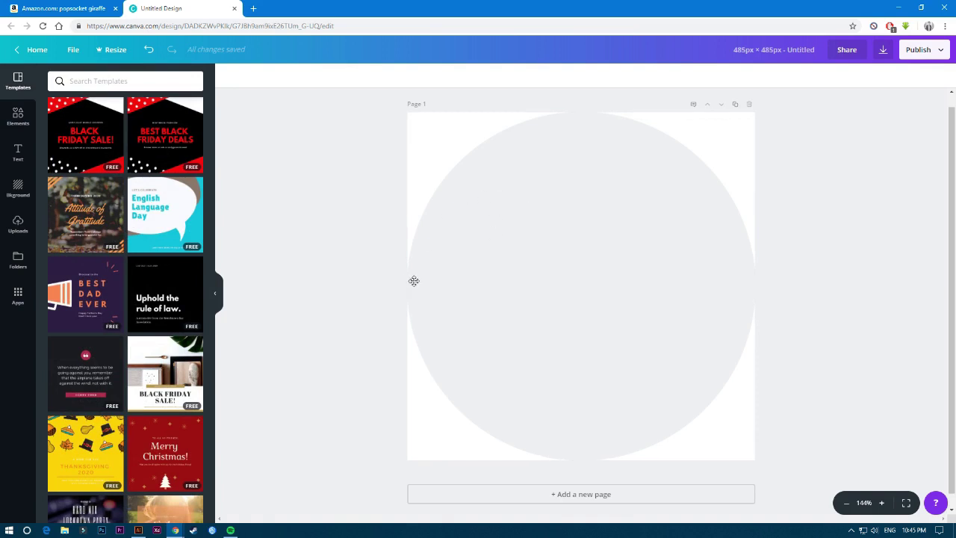
Step: Centre the circle with Position and shrink it so a grey ring surrounds the orange circle
{"action": "left_click", "coordinate": [448, 335]}
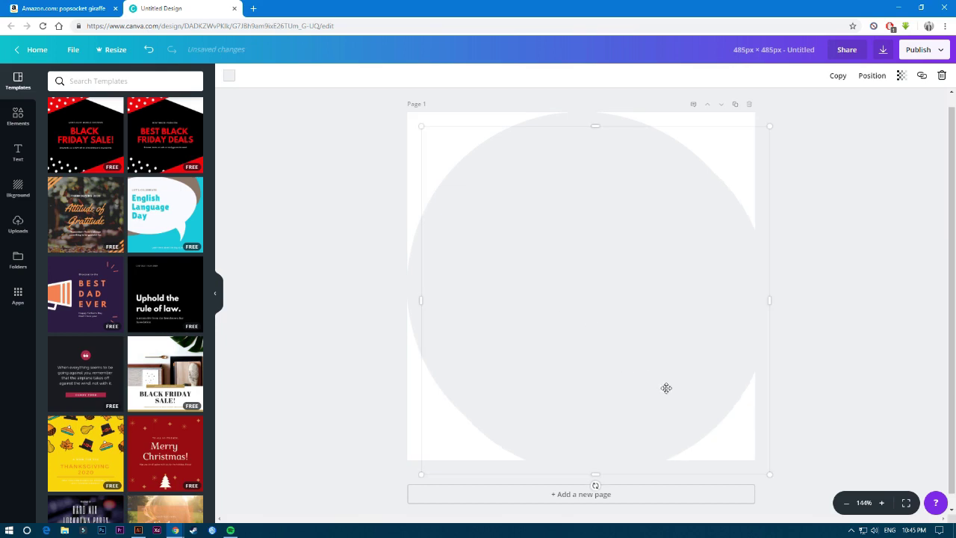
{"action": "mouse_move", "coordinate": [636, 356]}
{"action": "left_mouse_down"}
{"action": "mouse_move", "coordinate": [643, 364]}
{"action": "mouse_move", "coordinate": [637, 356]}
{"action": "left_mouse_up"}
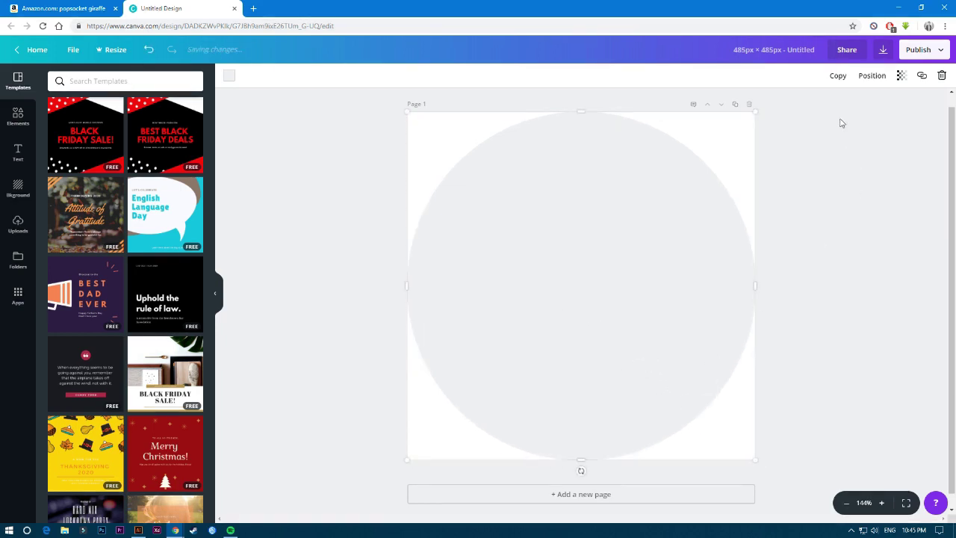
{"action": "left_click", "coordinate": [868, 74]}
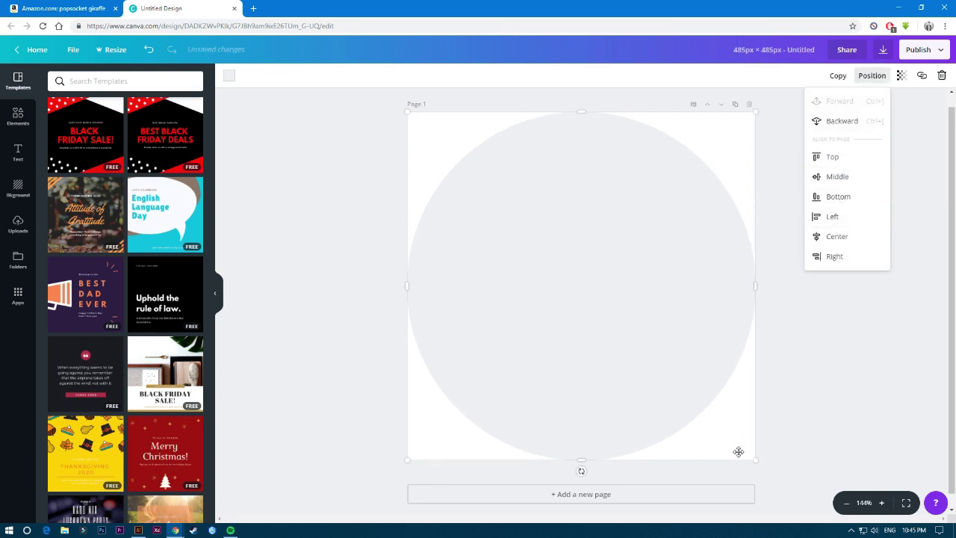
{"action": "left_click_drag", "start_coordinate": [754, 460], "coordinate": [742, 446]}
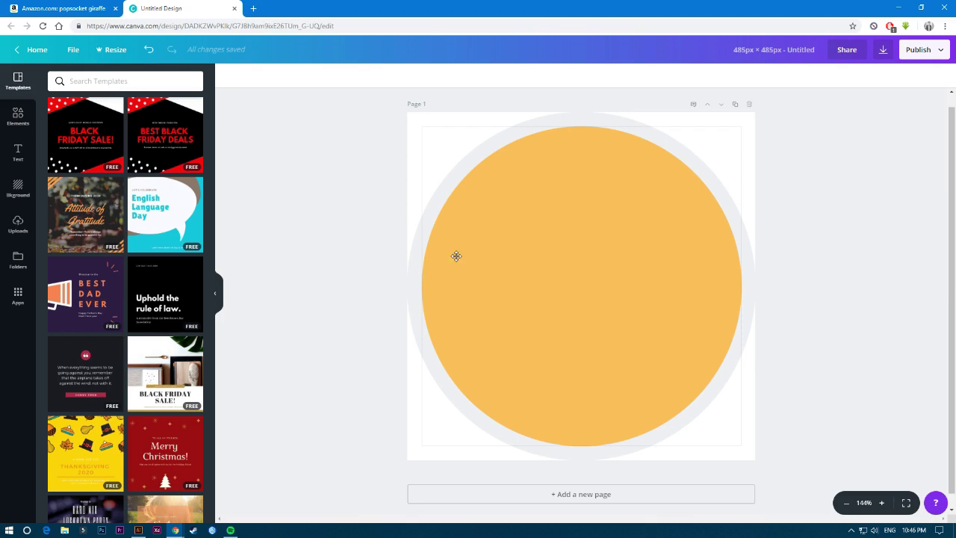
{"action": "left_click", "coordinate": [530, 274]}
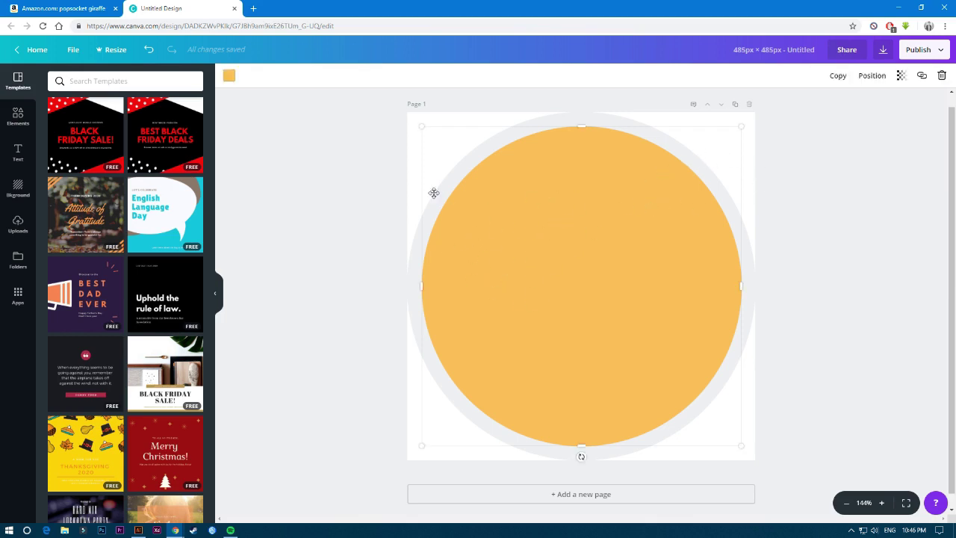
{"action": "left_click", "coordinate": [411, 244]}
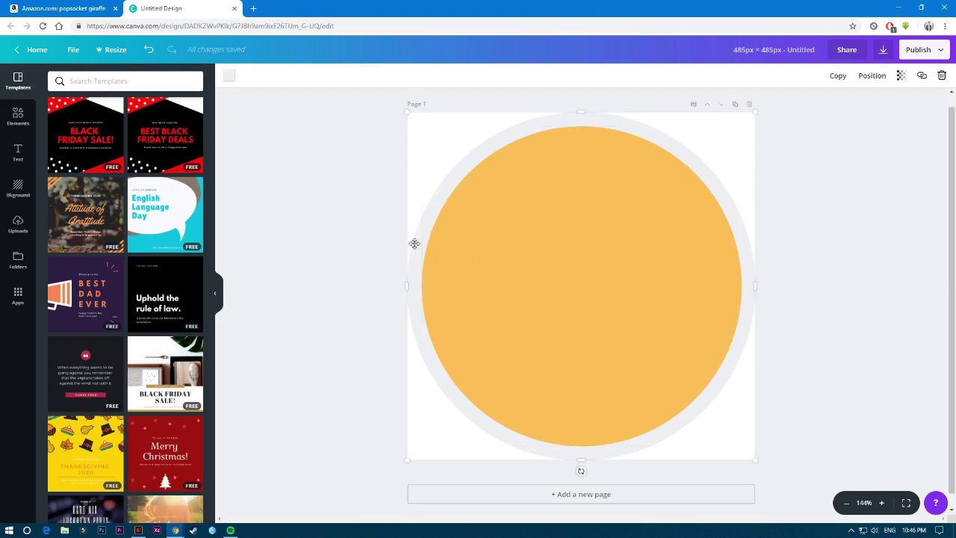
Step: Search Elements for 'giraffe' and add the red giraffe illustration onto the orange circle
{"action": "left_click", "coordinate": [18, 119]}
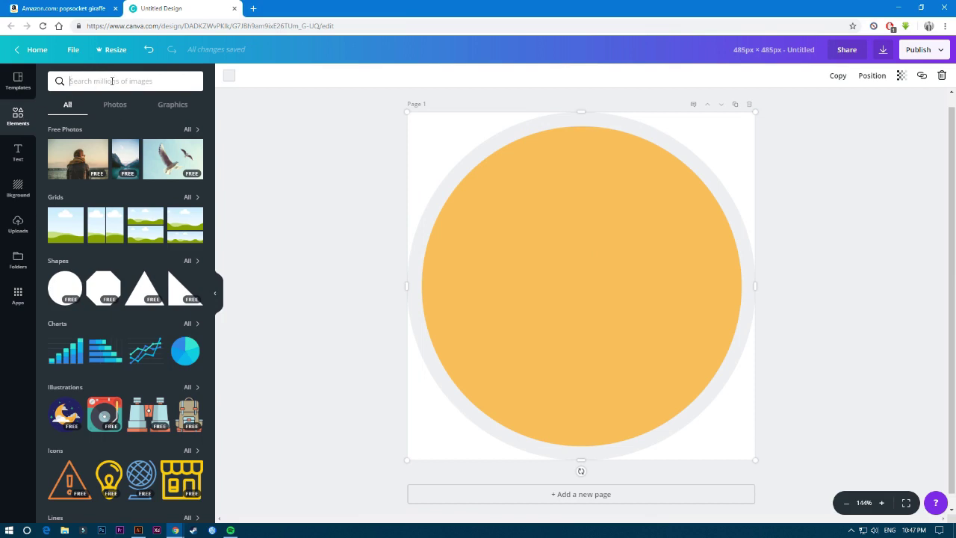
{"action": "type", "text": "giraffe"}
{"action": "key", "text": "Return"}
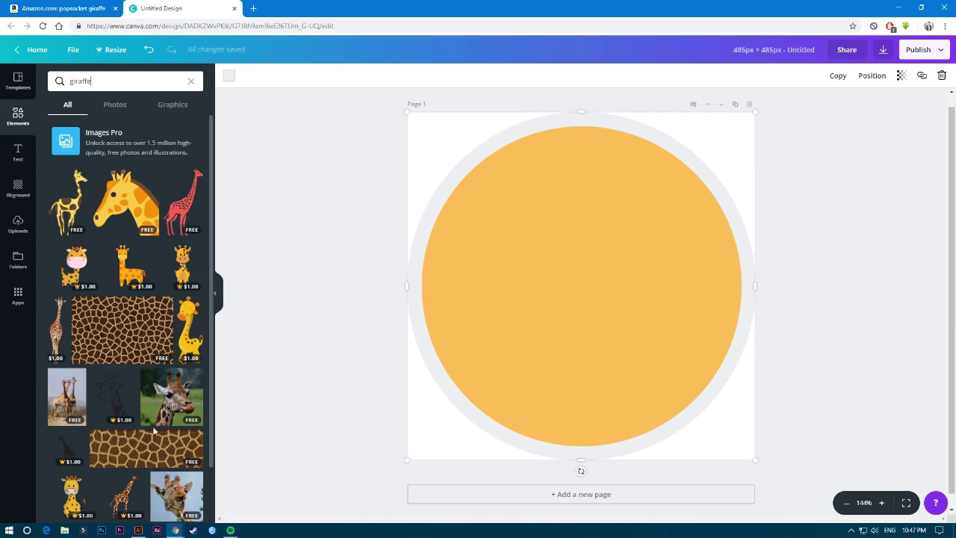
{"action": "left_click", "coordinate": [186, 215]}
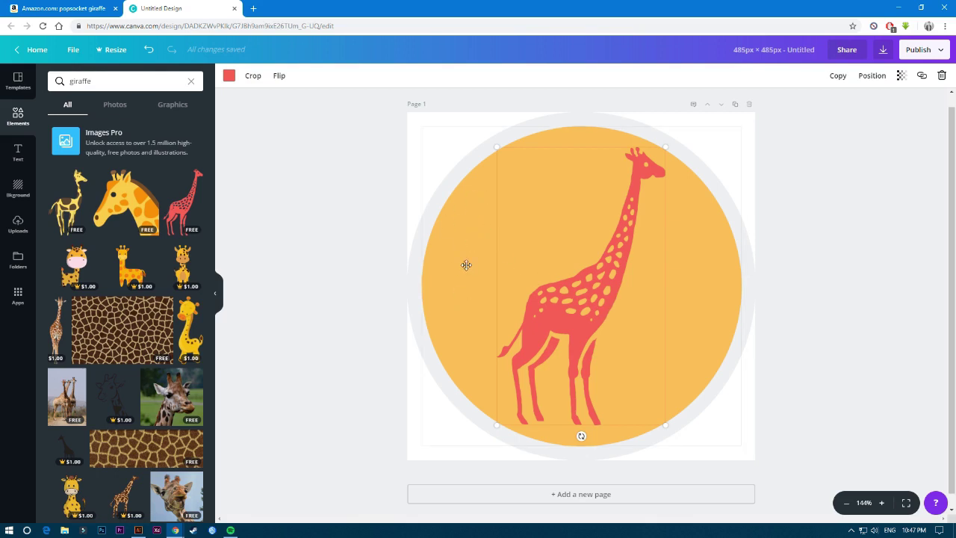
Step: Select the giraffe and pick the light blue swatch from its colour options
{"action": "left_click", "coordinate": [880, 270]}
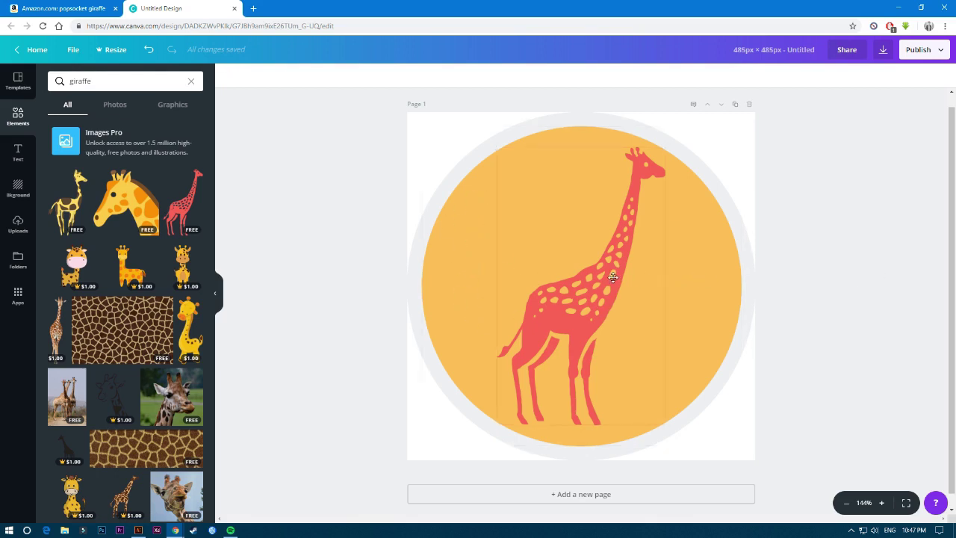
{"action": "left_click", "coordinate": [573, 331]}
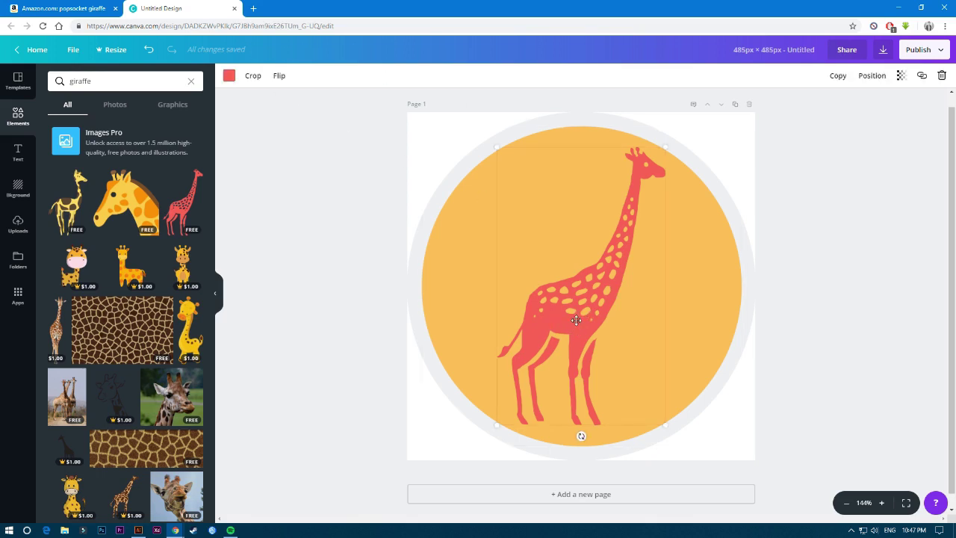
{"action": "left_click", "coordinate": [229, 77]}
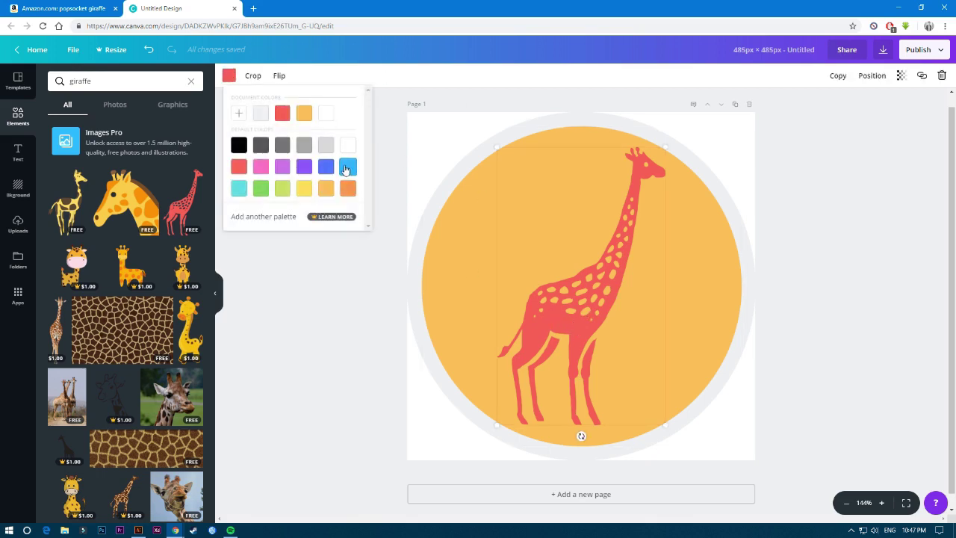
{"action": "left_click", "coordinate": [348, 166]}
{"action": "left_click", "coordinate": [779, 204]}
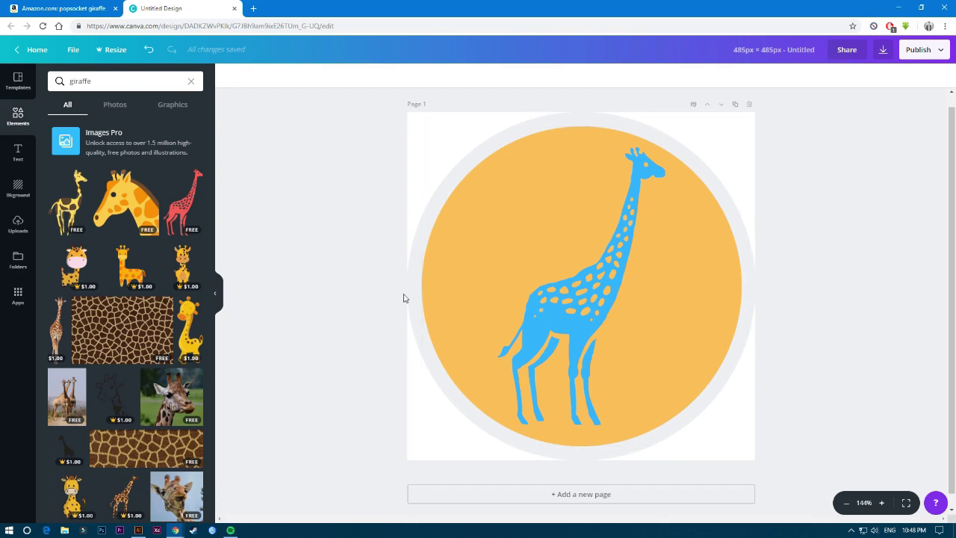
Step: Add the giraffe-skin pattern image and stretch it to cover the whole page
{"action": "left_click", "coordinate": [140, 341]}
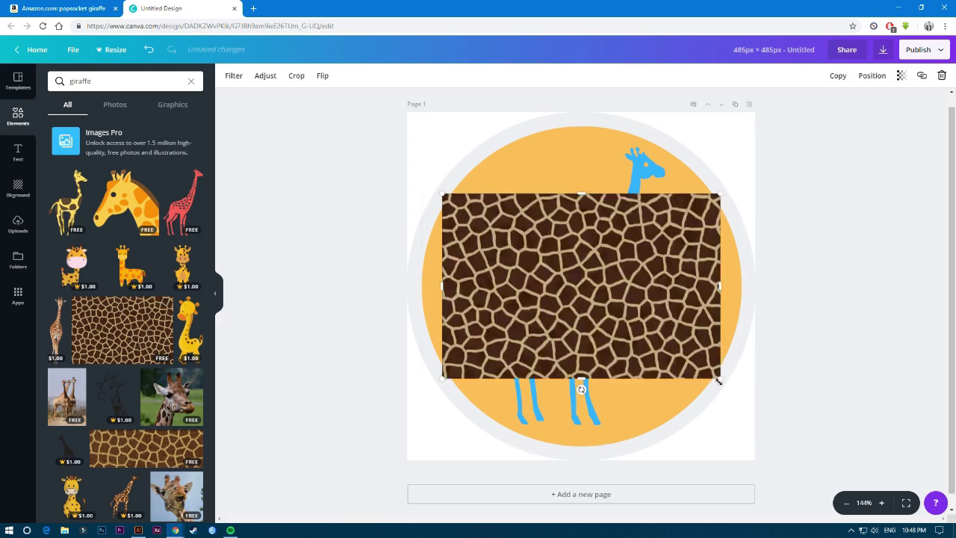
{"action": "left_click_drag", "start_coordinate": [719, 379], "coordinate": [821, 465]}
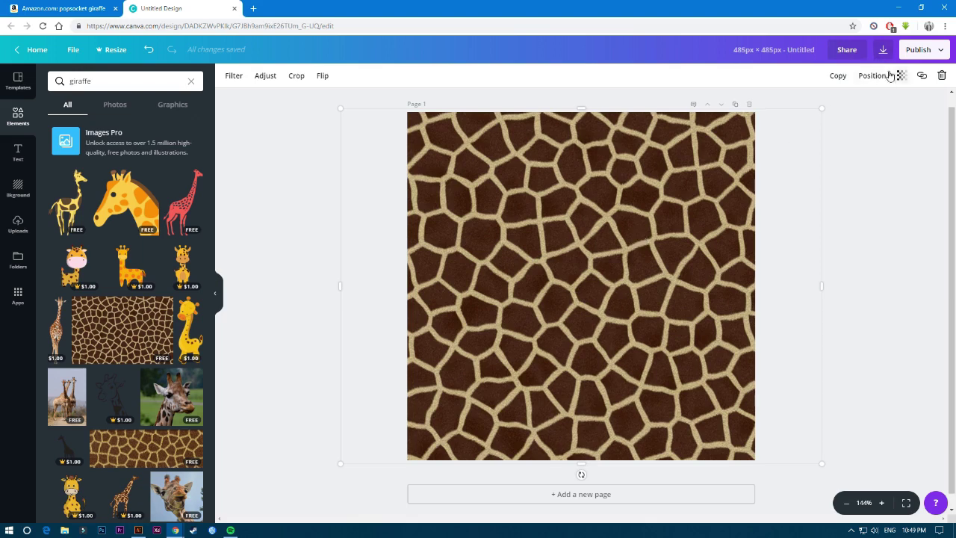
Step: Check that the Download panel's file type is PNG, then close it
{"action": "left_click", "coordinate": [883, 49]}
{"action": "left_click", "coordinate": [838, 119]}
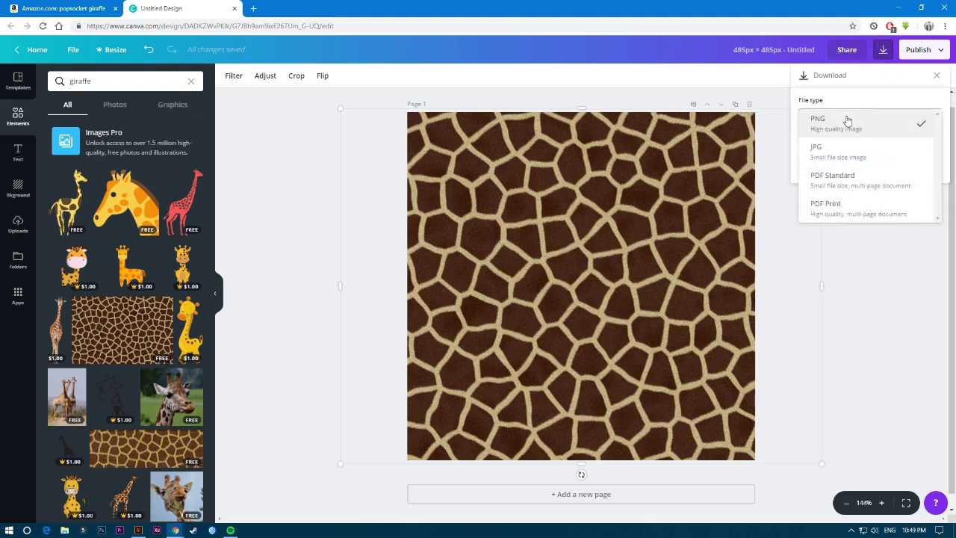
{"action": "left_click", "coordinate": [809, 99]}
{"action": "left_click", "coordinate": [681, 196]}
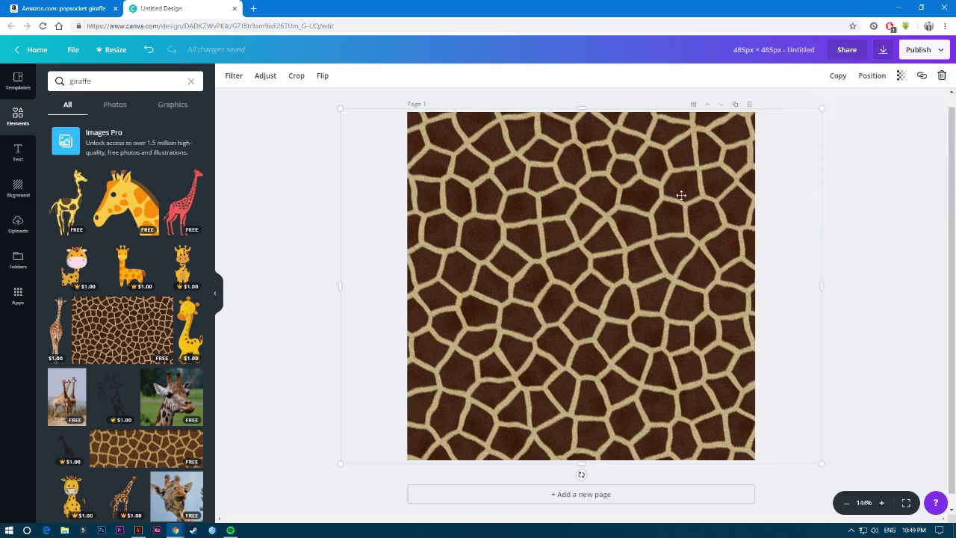
Step: Delete the giraffe-skin pattern image and reconfirm PNG as the download file type
{"action": "key", "text": "Delete"}
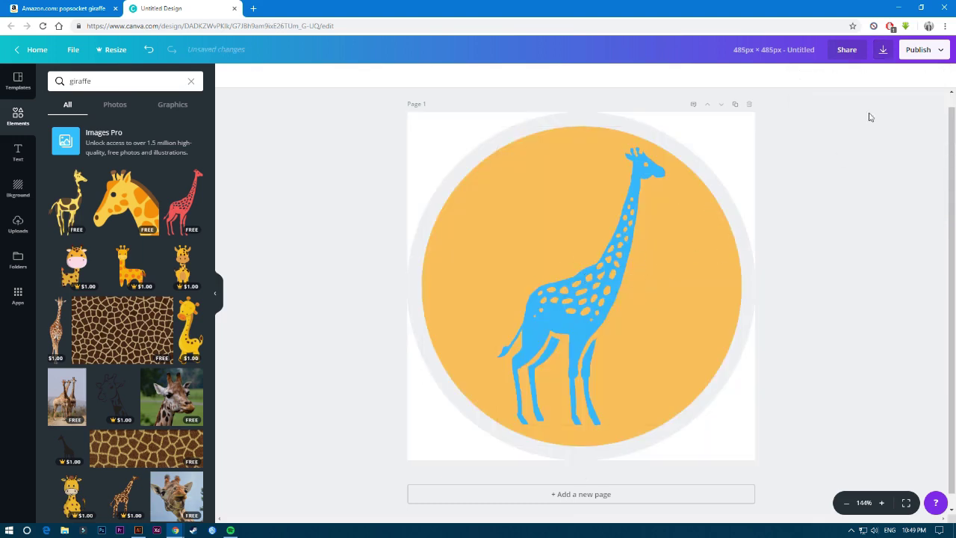
{"action": "left_click", "coordinate": [883, 49]}
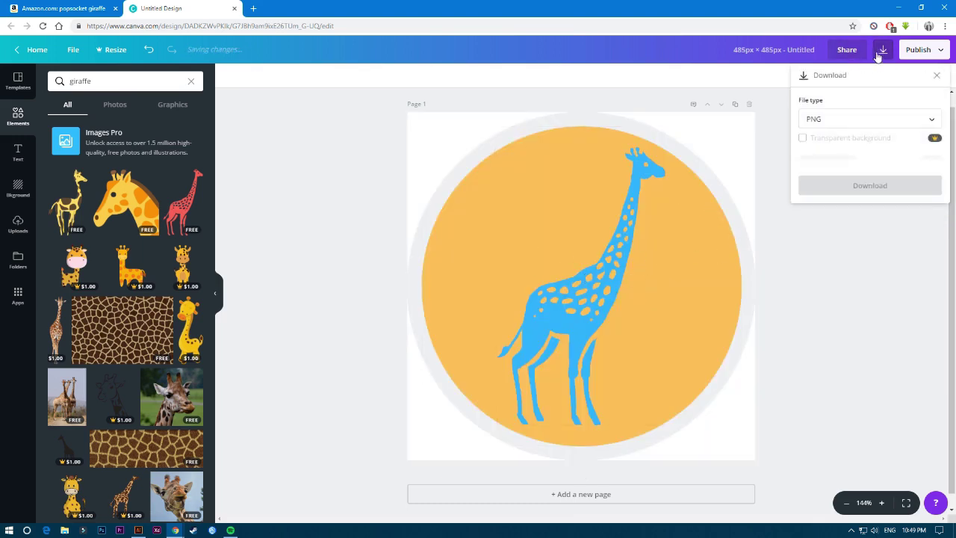
{"action": "left_click", "coordinate": [840, 124]}
{"action": "left_click", "coordinate": [802, 123]}
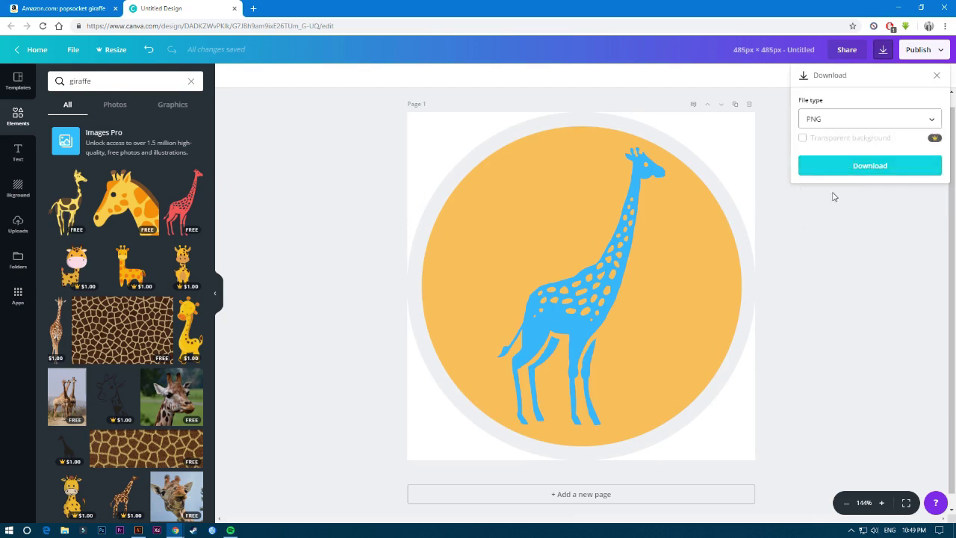
{"action": "left_click", "coordinate": [817, 246]}
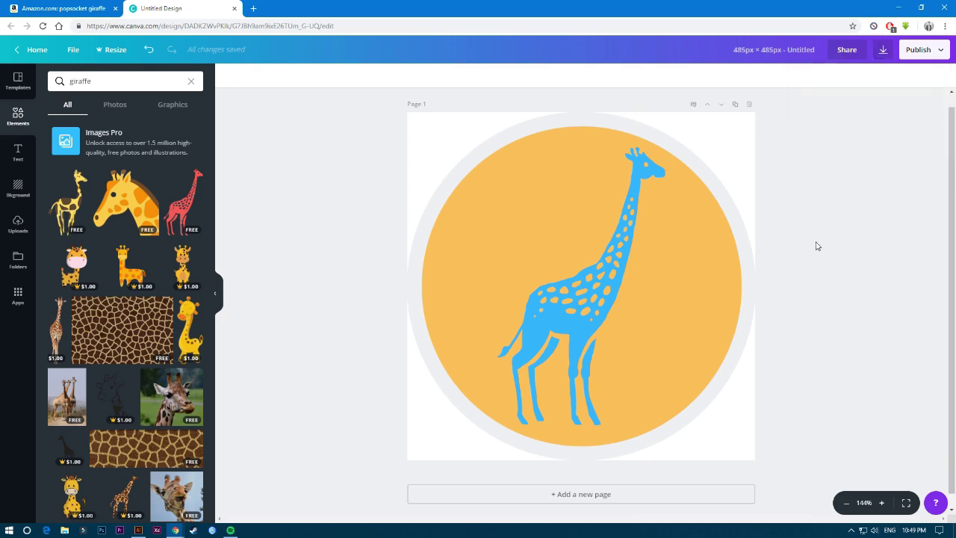